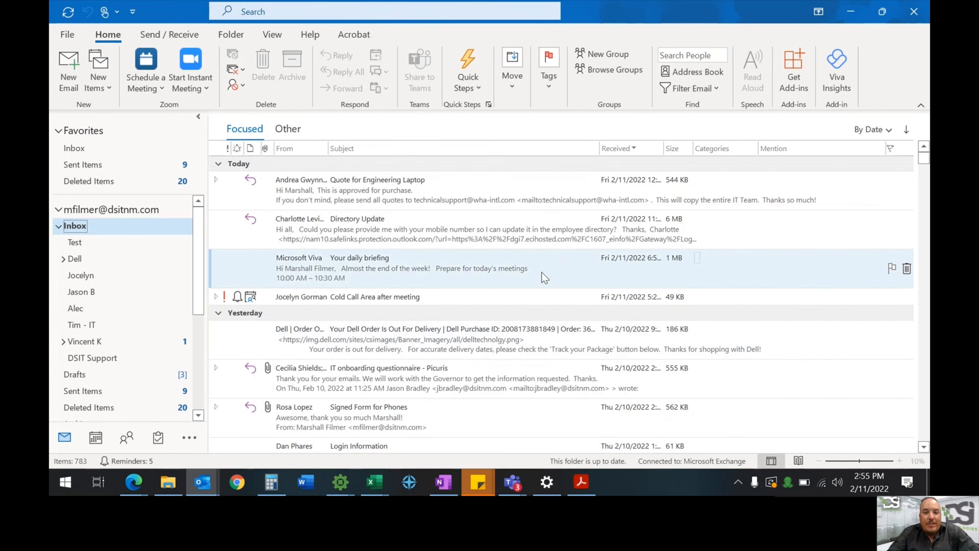
Start a new full-screen email addressed to a contact
{"action": "left_click", "coordinate": [69, 86]}
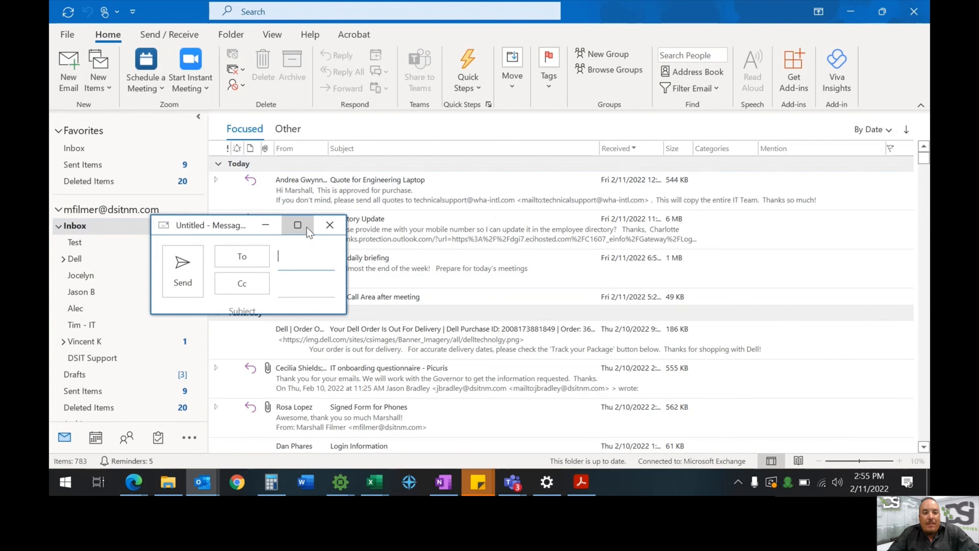
{"action": "left_click", "coordinate": [297, 225]}
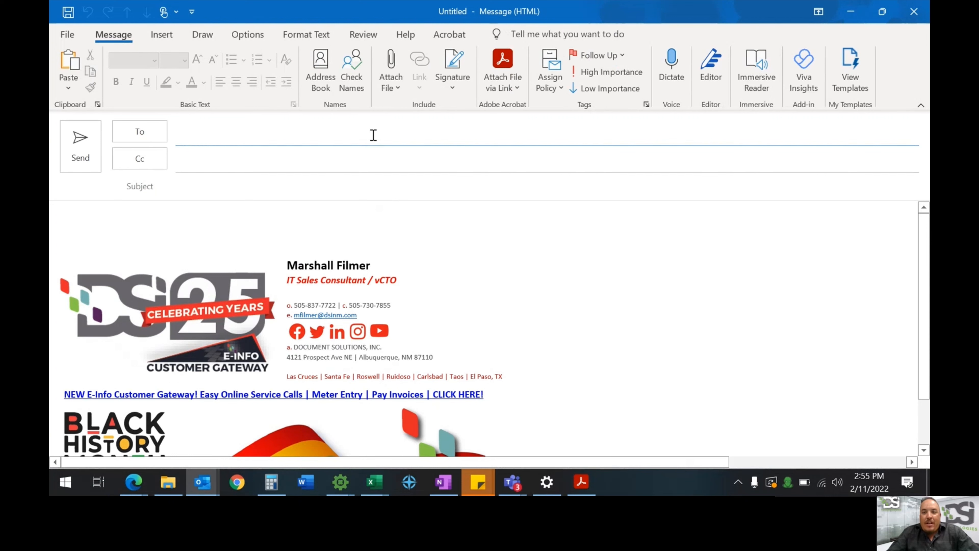
{"action": "left_click", "coordinate": [369, 133]}
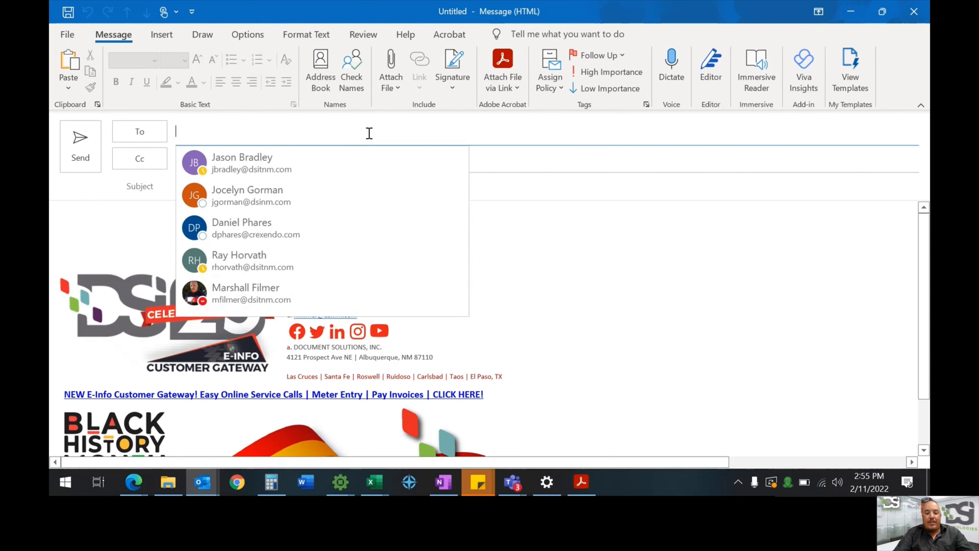
{"action": "type", "text": "marsh"}
{"action": "key", "text": "Return"}
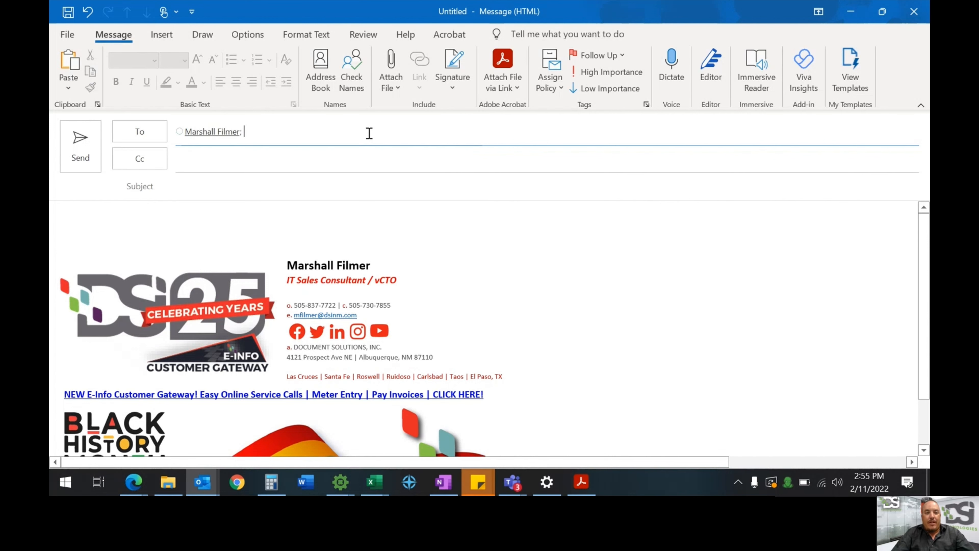
{"action": "key", "text": "Tab"}
{"action": "key", "text": "Tab"}
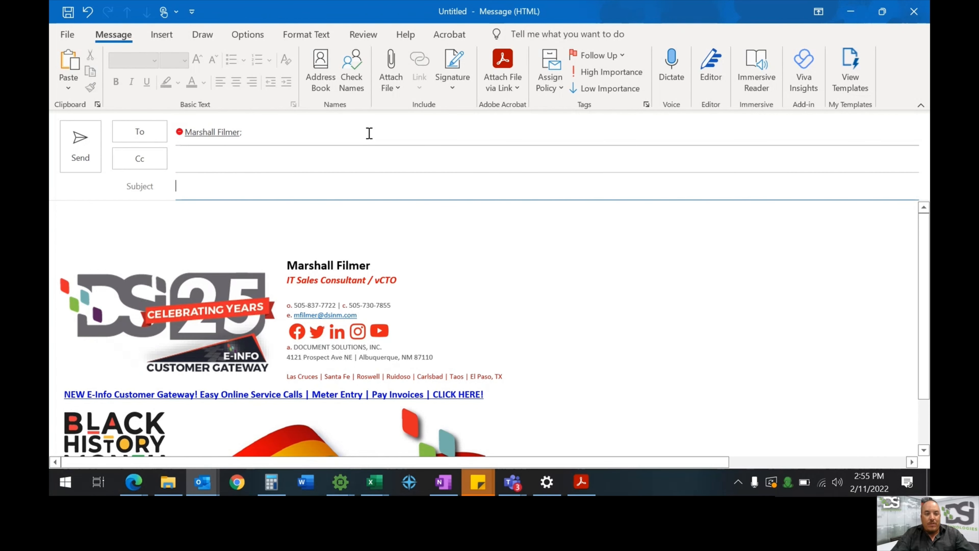
Give it subject 'Test email' and a greeting plus 'test test' body, then send it
{"action": "type", "text": "Test email"}
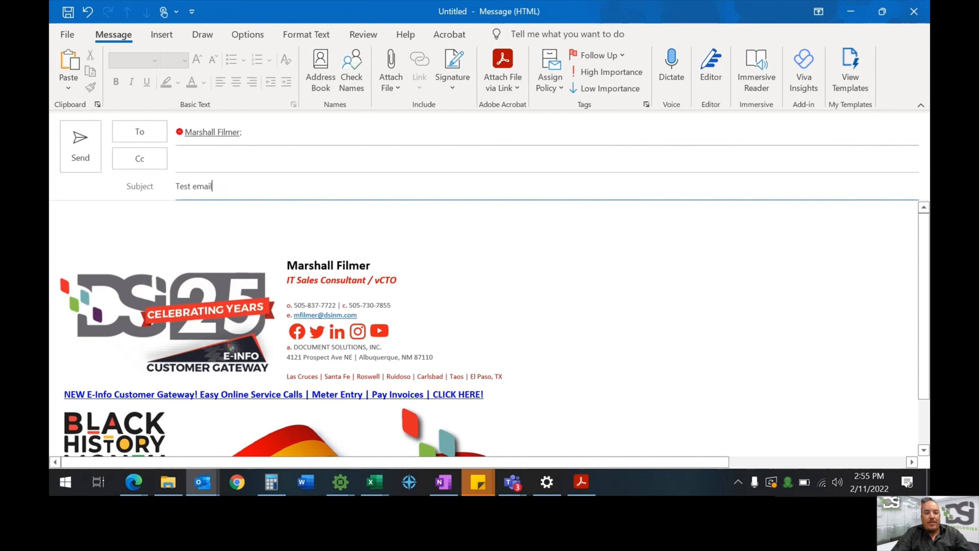
{"action": "key", "text": "Tab"}
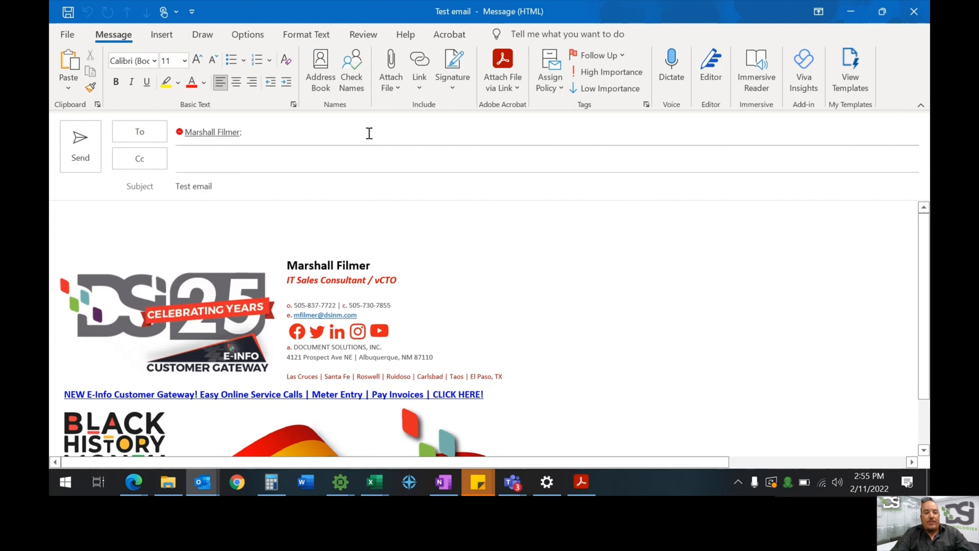
{"action": "type", "text": "Helllo"}
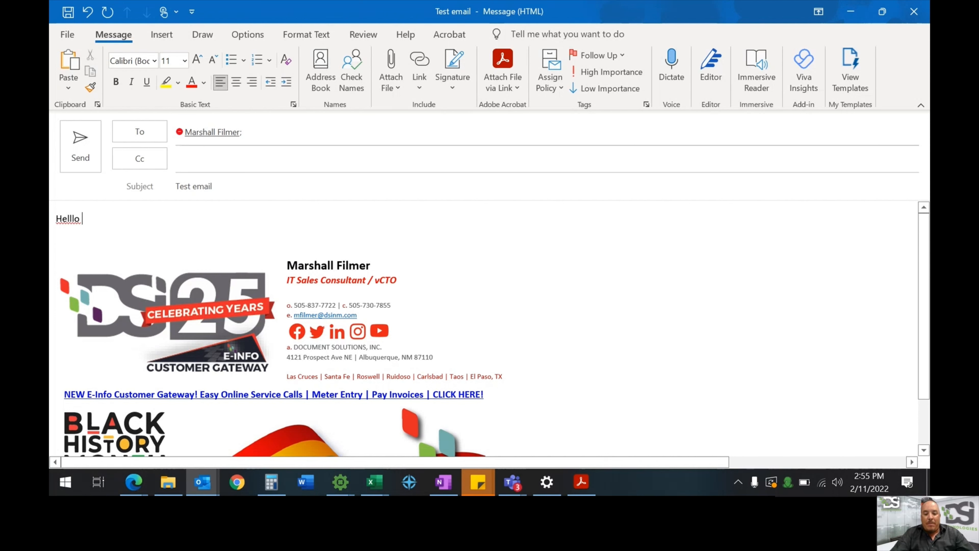
{"action": "key", "text": "Return"}
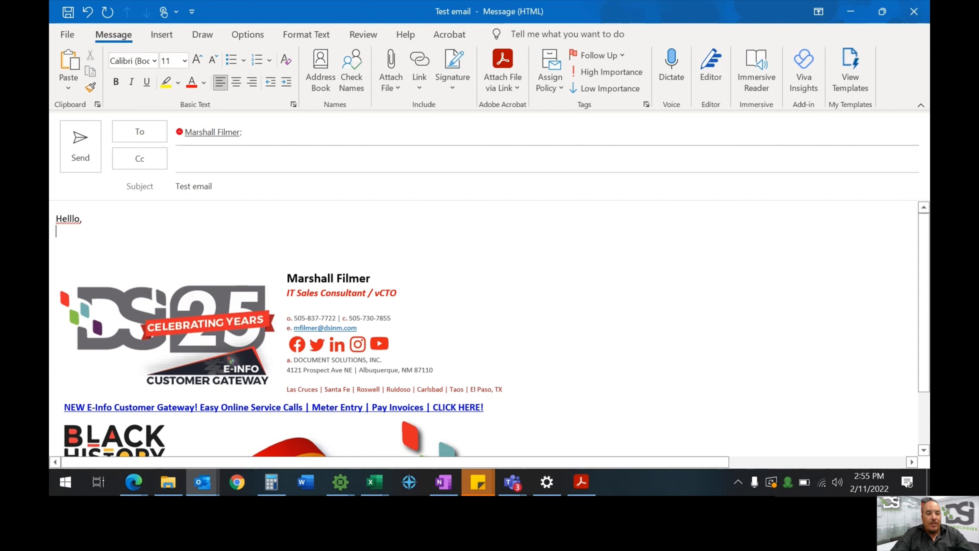
{"action": "key", "text": "Return"}
{"action": "type", "text": "test test"}
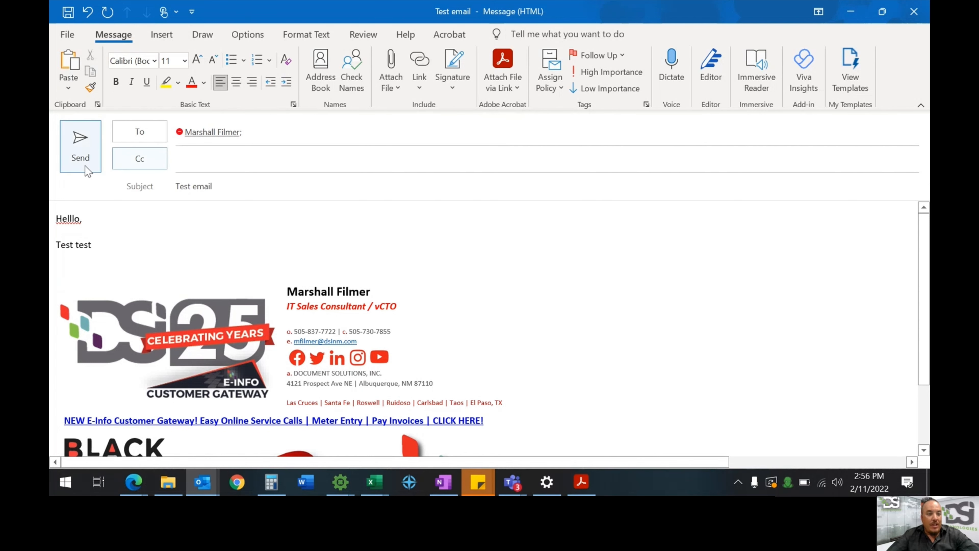
{"action": "left_click", "coordinate": [82, 154]}
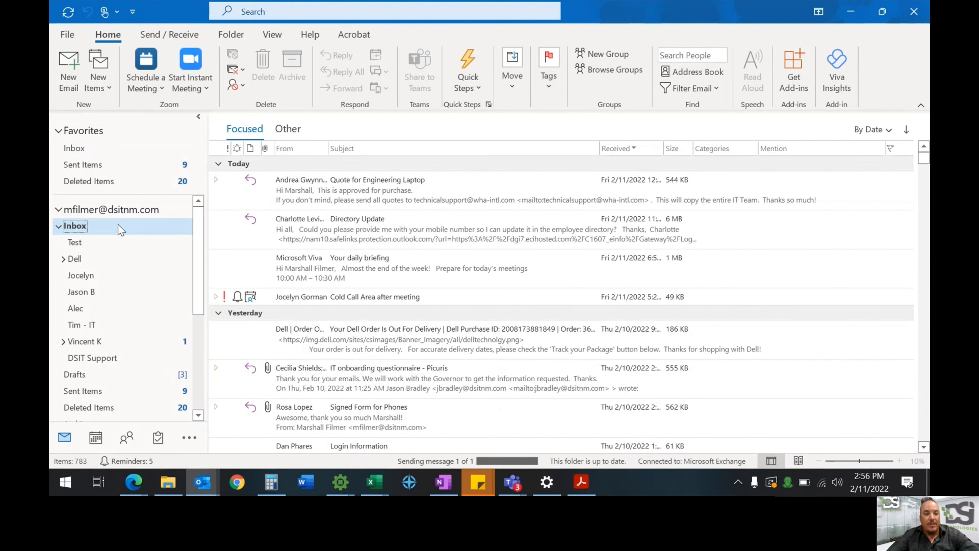
{"action": "left_click", "coordinate": [73, 81]}
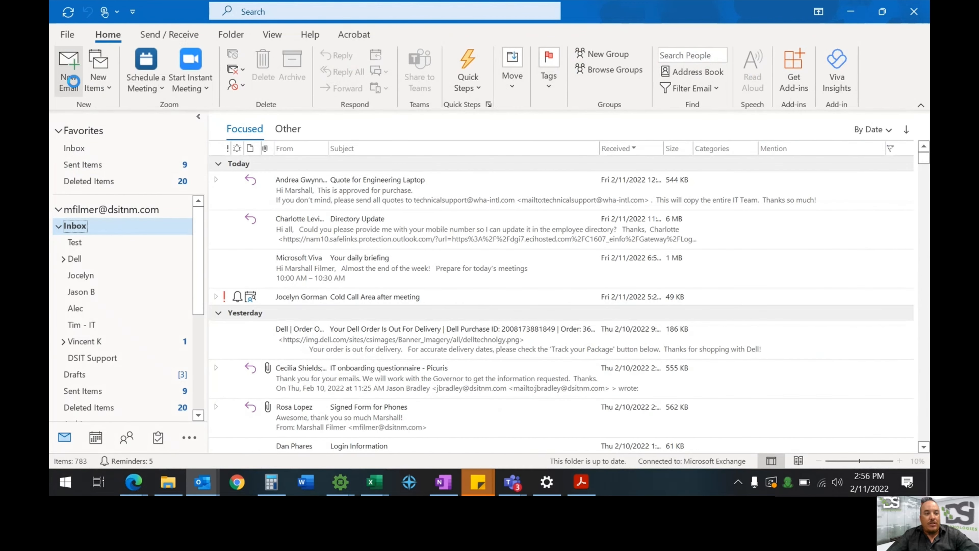
Address the new draft to a contact with subject 'test attachment' and body 'Test attachment'
{"action": "left_click", "coordinate": [209, 130]}
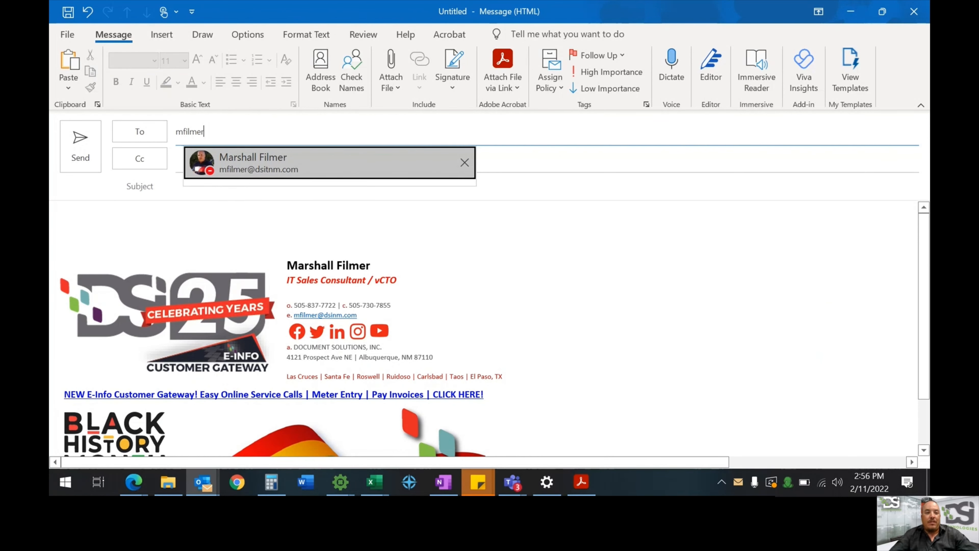
{"action": "left_click", "coordinate": [314, 166]}
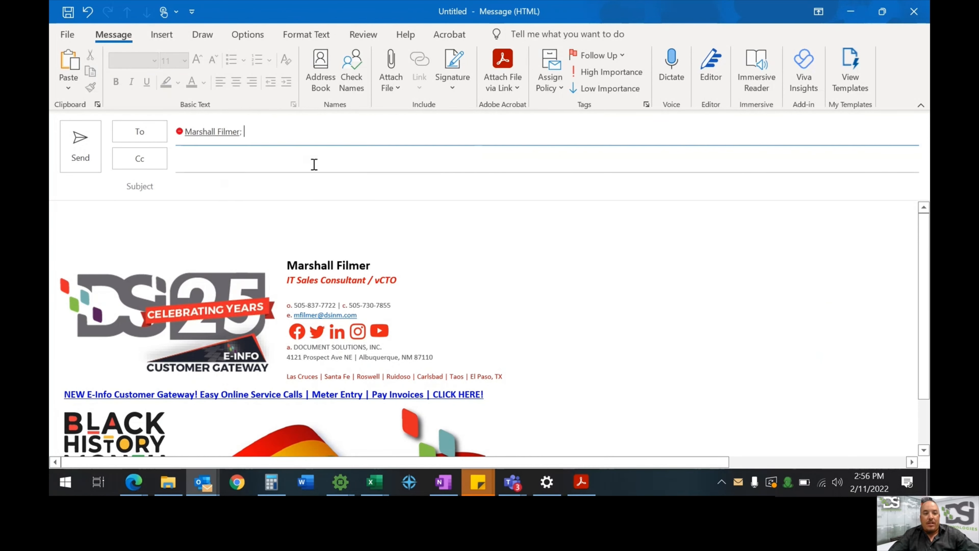
{"action": "left_click", "coordinate": [234, 188]}
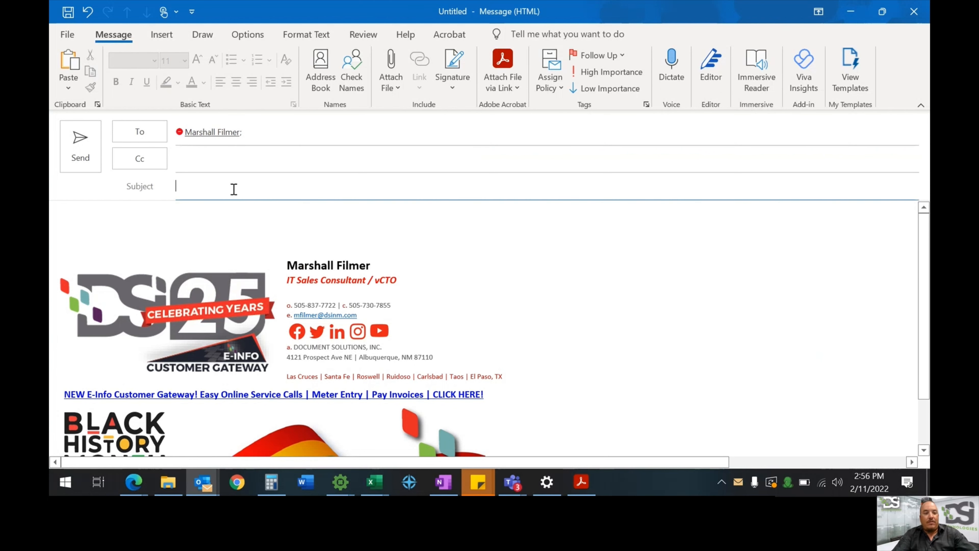
{"action": "type", "text": "test attachment"}
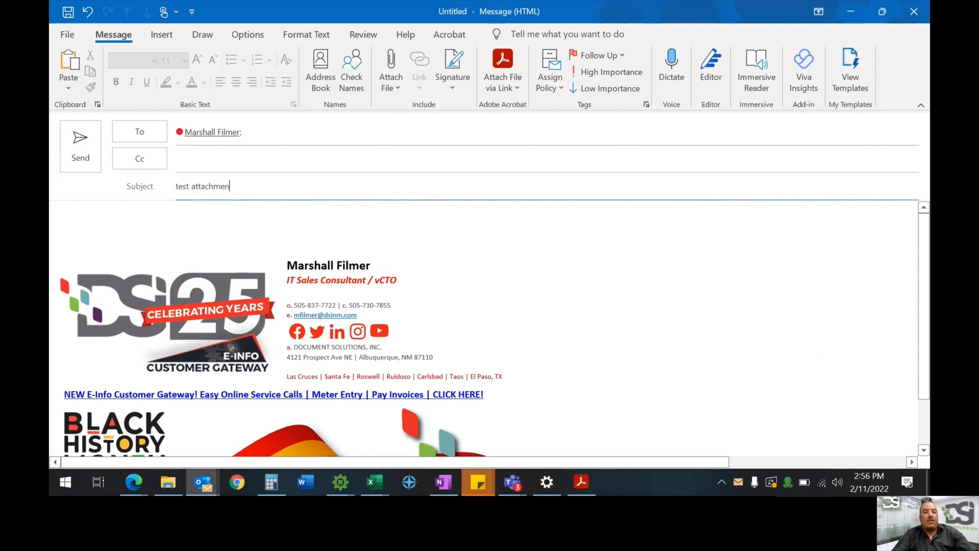
{"action": "key", "text": "Tab"}
{"action": "type", "text": "Test attach"}
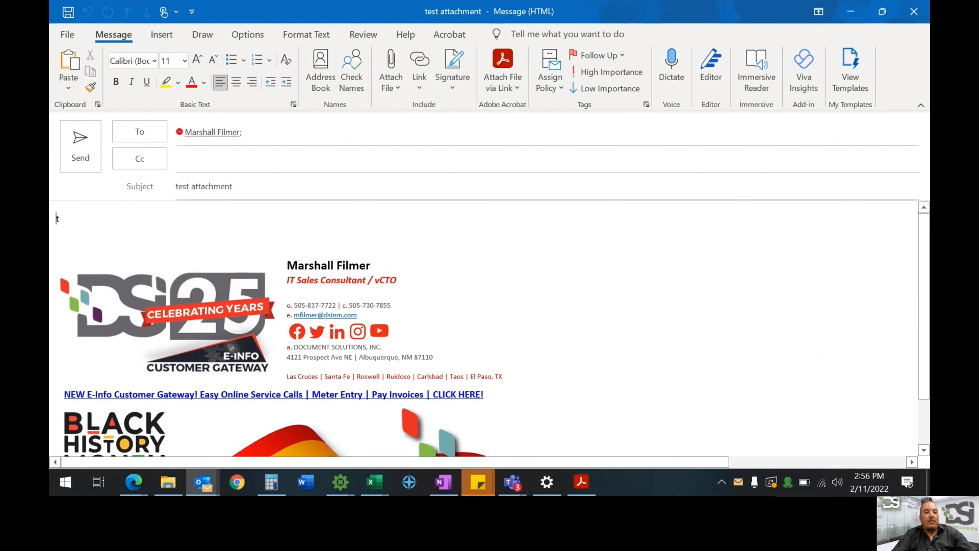
{"action": "type", "text": "ment"}
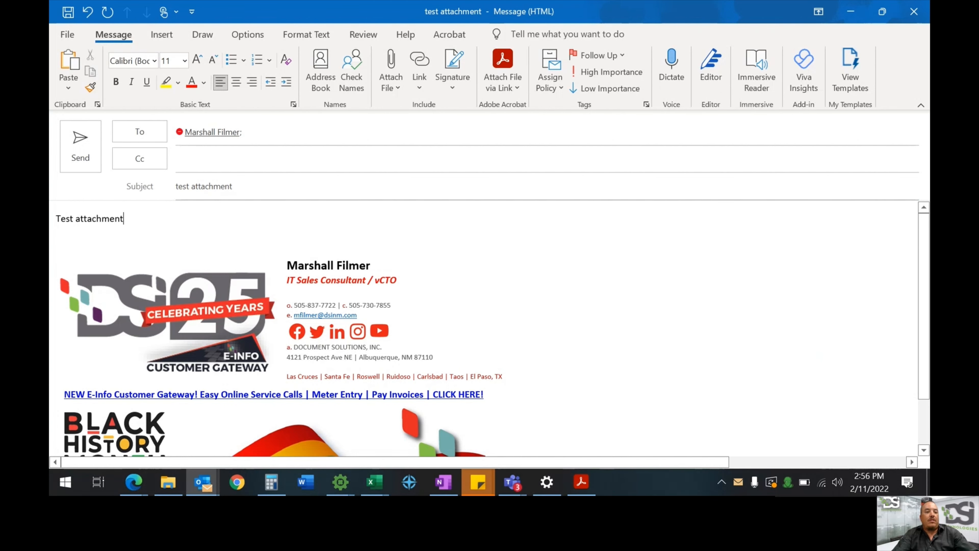
{"action": "left_click", "coordinate": [393, 88]}
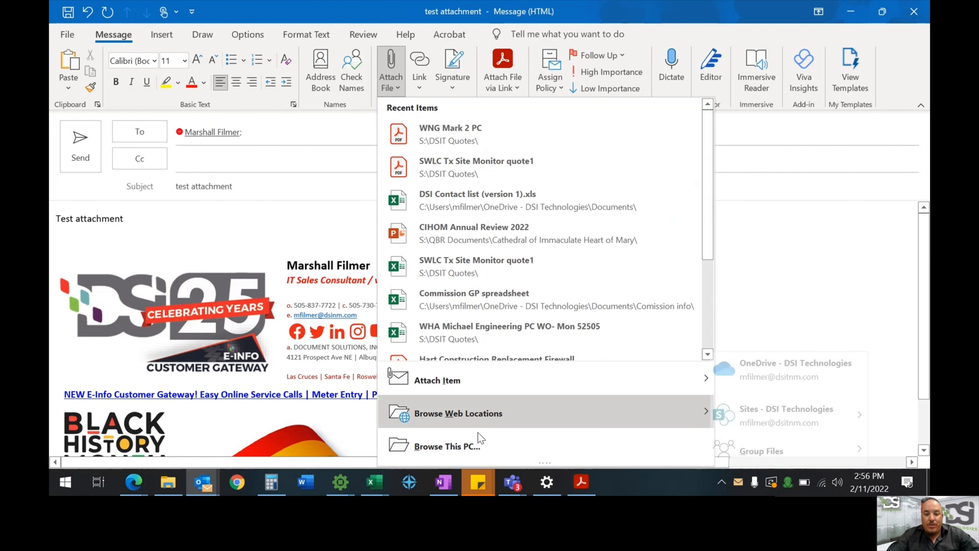
Attach the SQ Quote RFQ PDF from the Downloads folder to the draft
{"action": "left_click", "coordinate": [467, 447]}
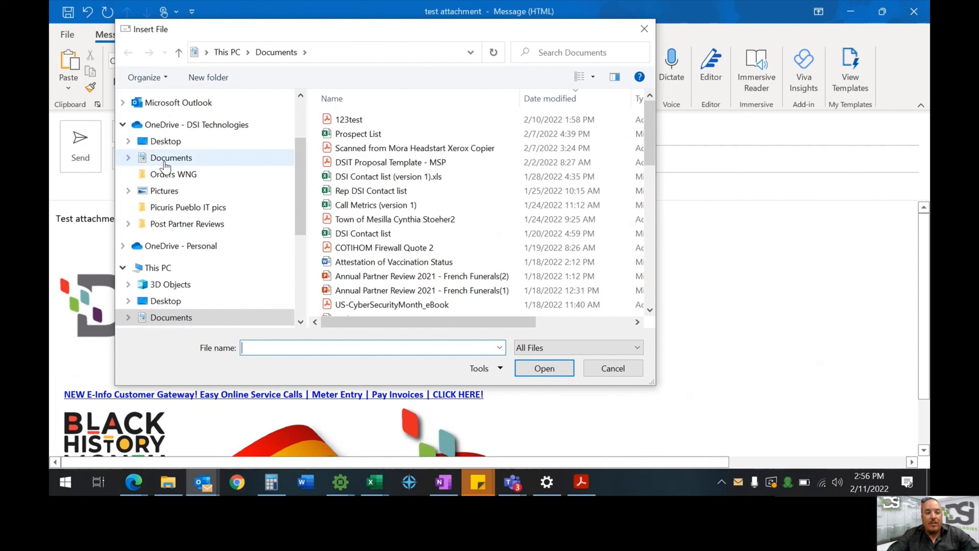
{"action": "left_click", "coordinate": [169, 162]}
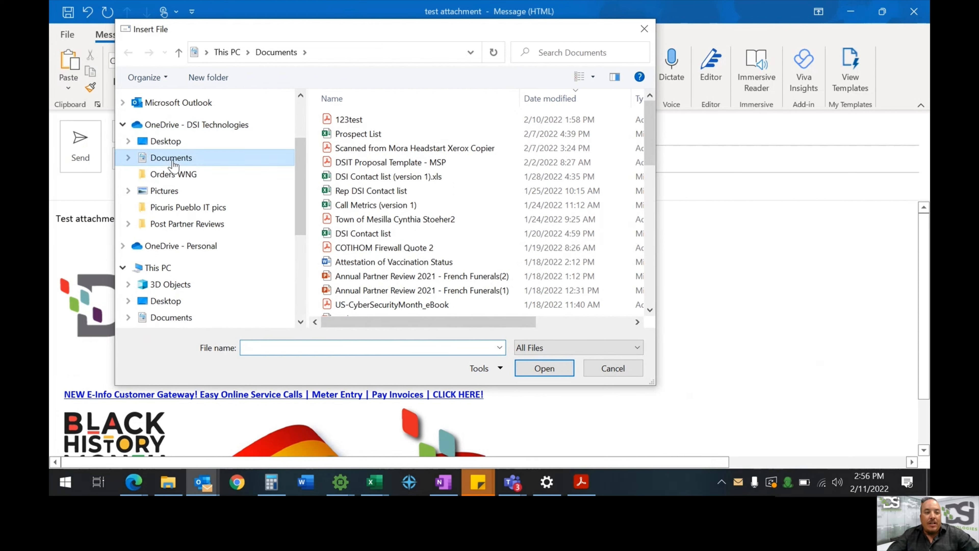
{"action": "scroll", "coordinate": [189, 216], "scroll_direction": "down", "scroll_amount": 2}
{"action": "left_click", "coordinate": [172, 257]}
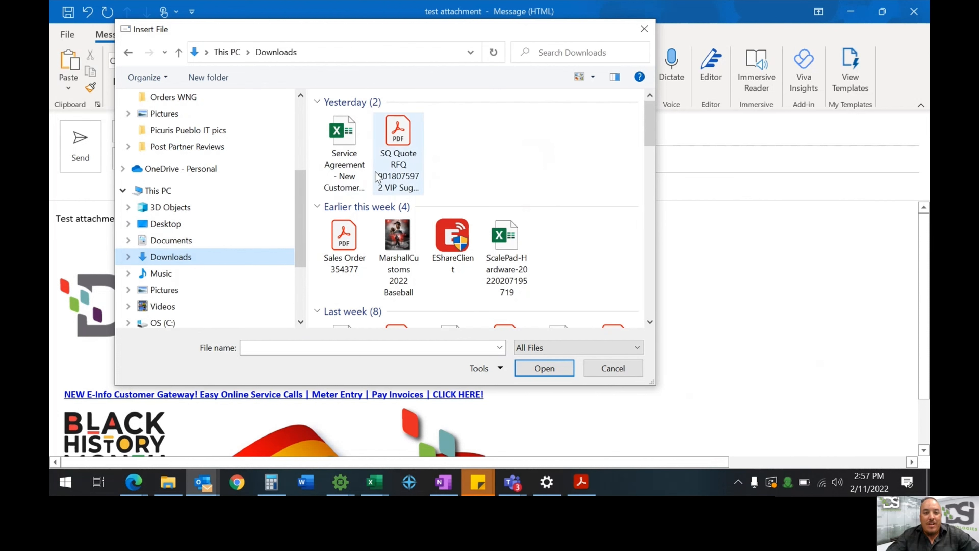
{"action": "left_click", "coordinate": [400, 154]}
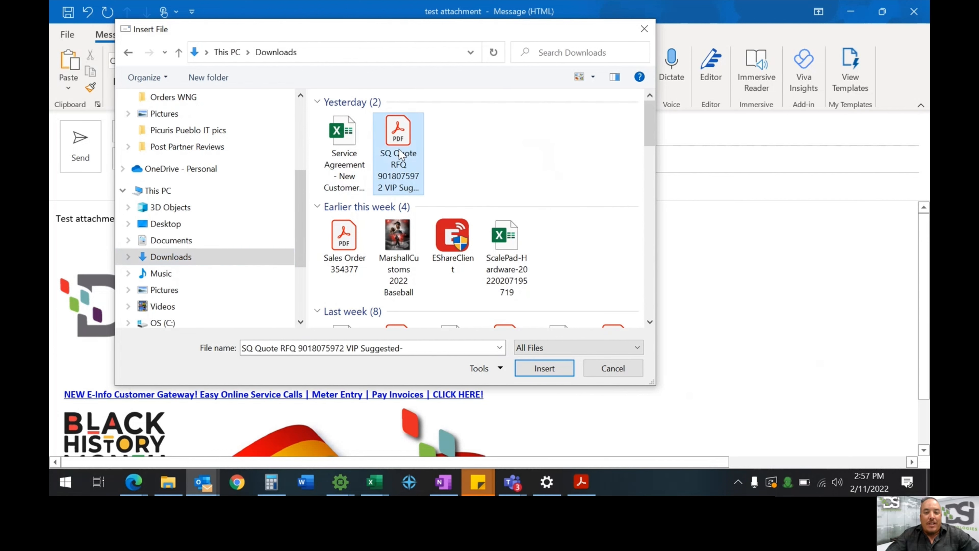
{"action": "left_click", "coordinate": [553, 371]}
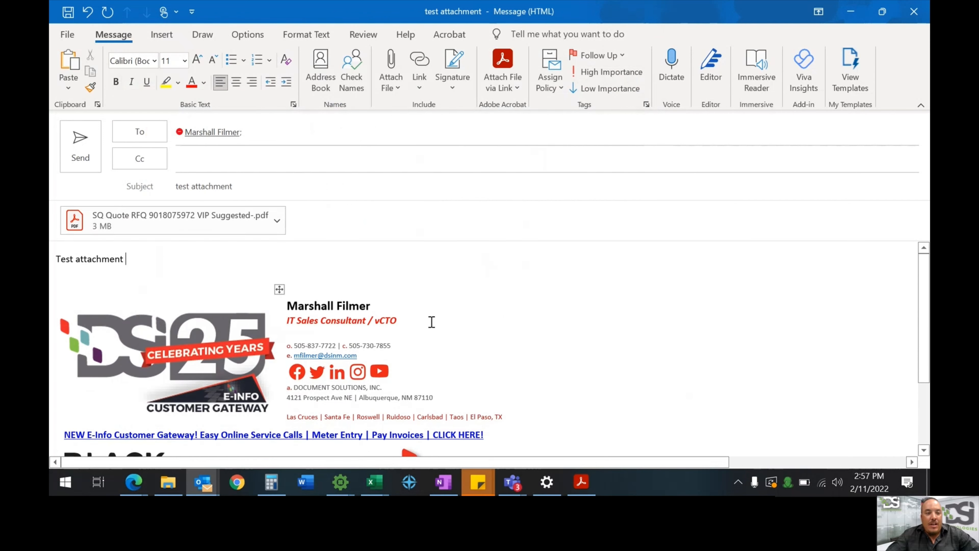
Mark the test attachment message High Importance and send it
{"action": "left_click", "coordinate": [203, 232]}
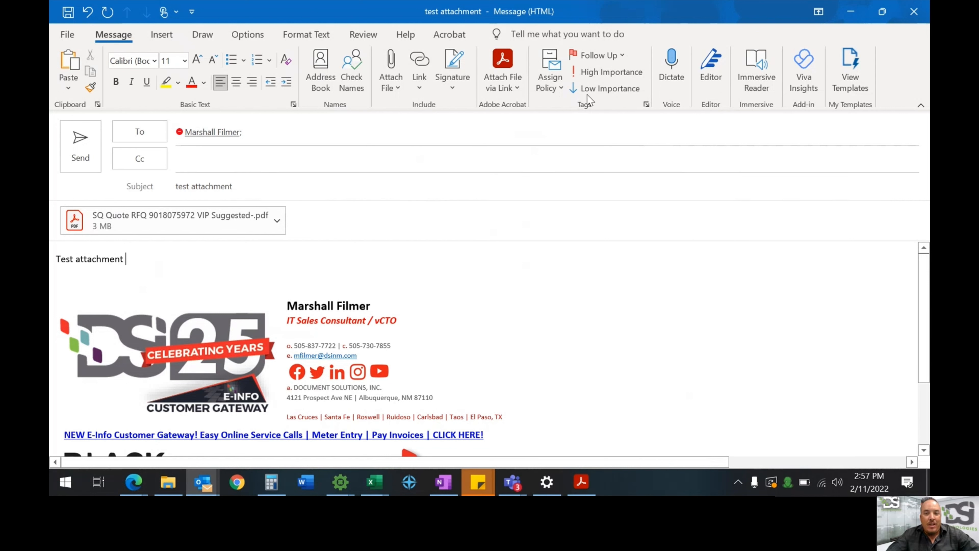
{"action": "left_click", "coordinate": [594, 73]}
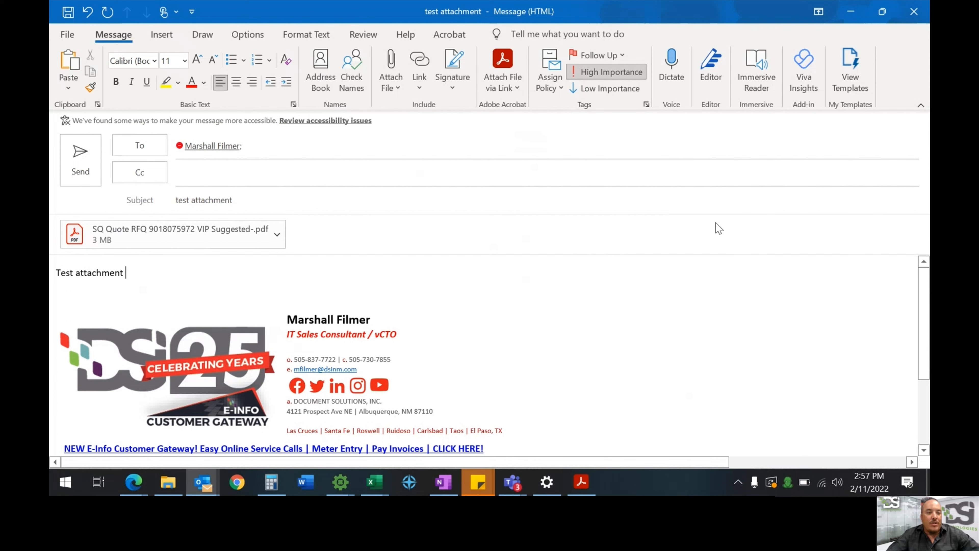
{"action": "left_click", "coordinate": [75, 154]}
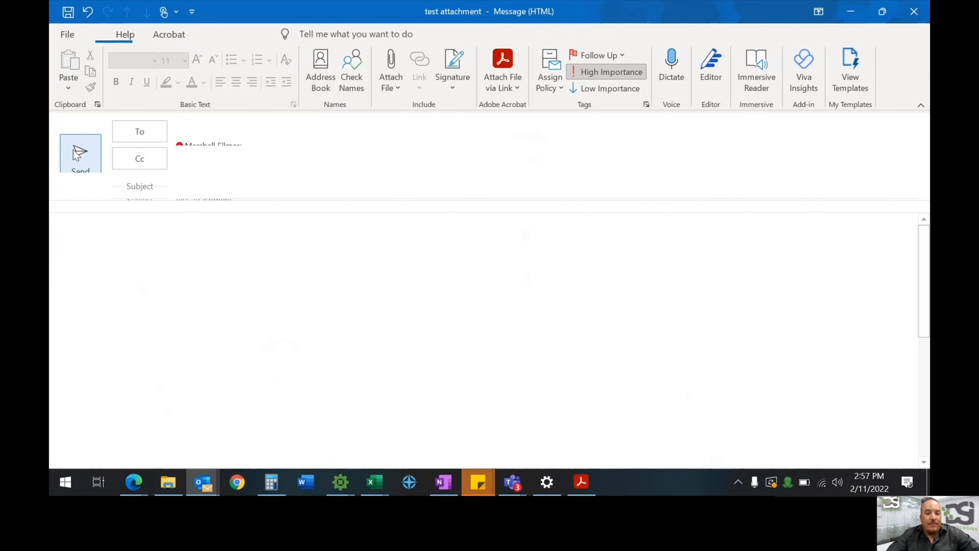
Check the received test attachment message, then open Test email in its own window
{"action": "double_click", "coordinate": [482, 209]}
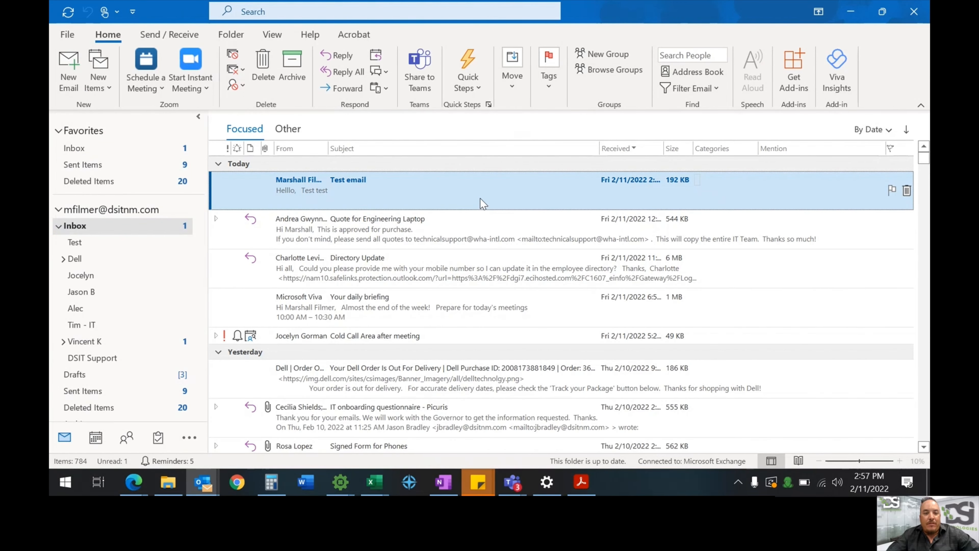
{"action": "left_click", "coordinate": [919, 18]}
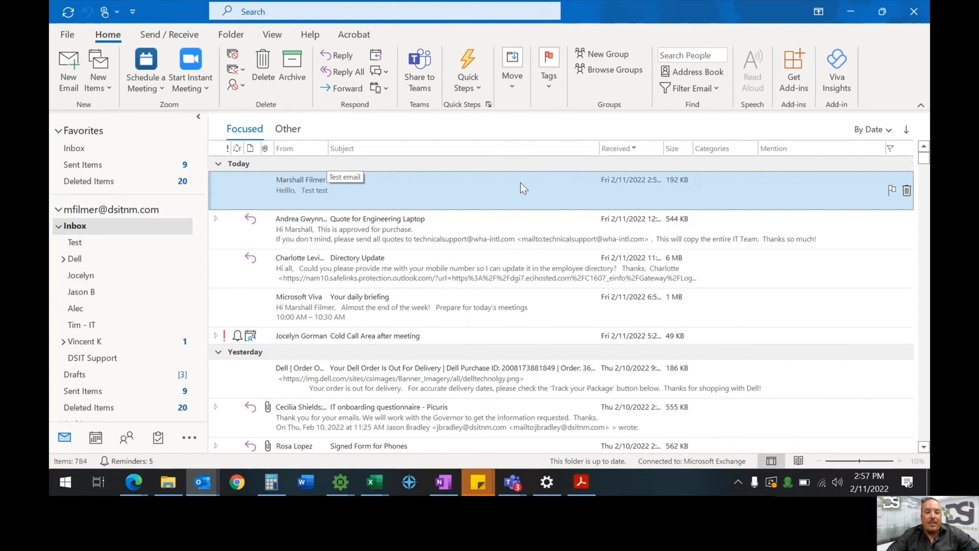
{"action": "double_click", "coordinate": [383, 185]}
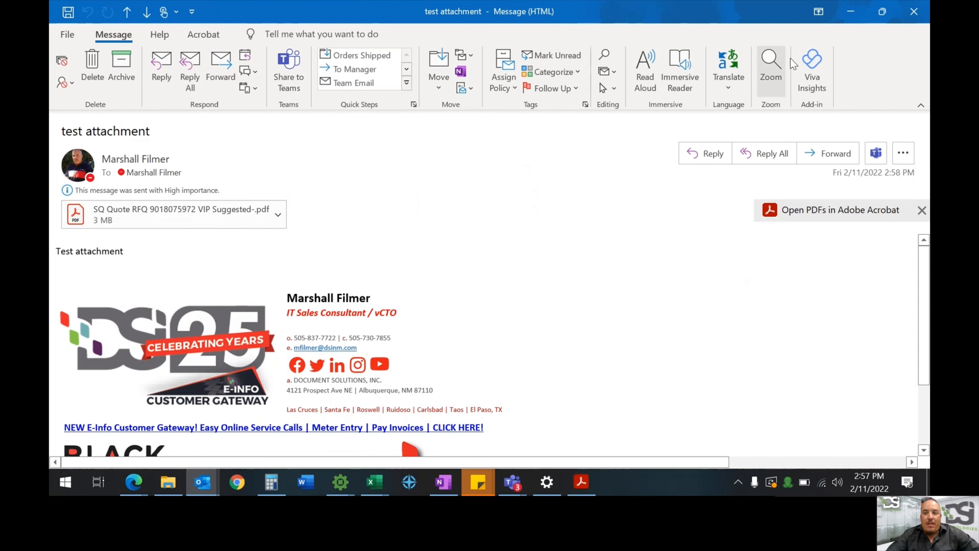
{"action": "left_click", "coordinate": [919, 15]}
{"action": "double_click", "coordinate": [417, 221]}
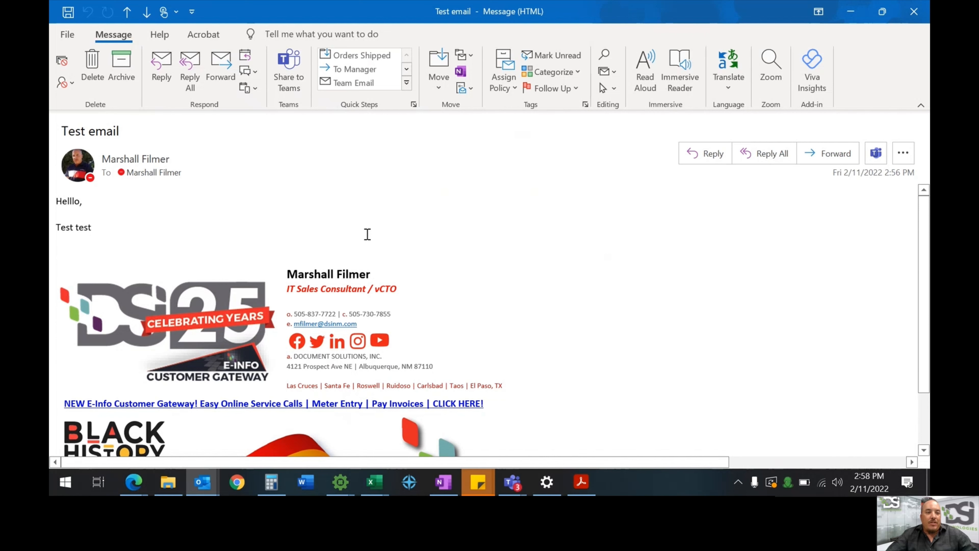
{"action": "left_click", "coordinate": [161, 78]}
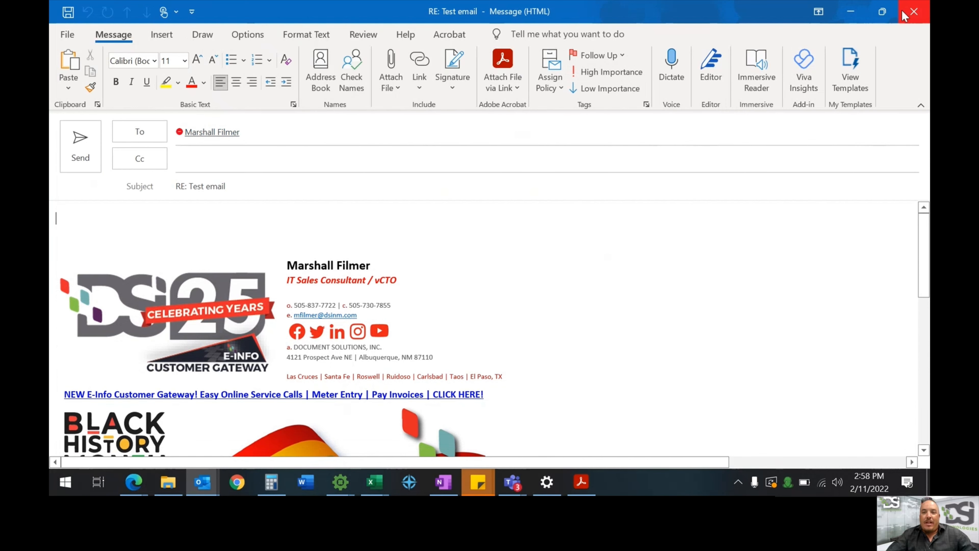
{"action": "left_click", "coordinate": [914, 11]}
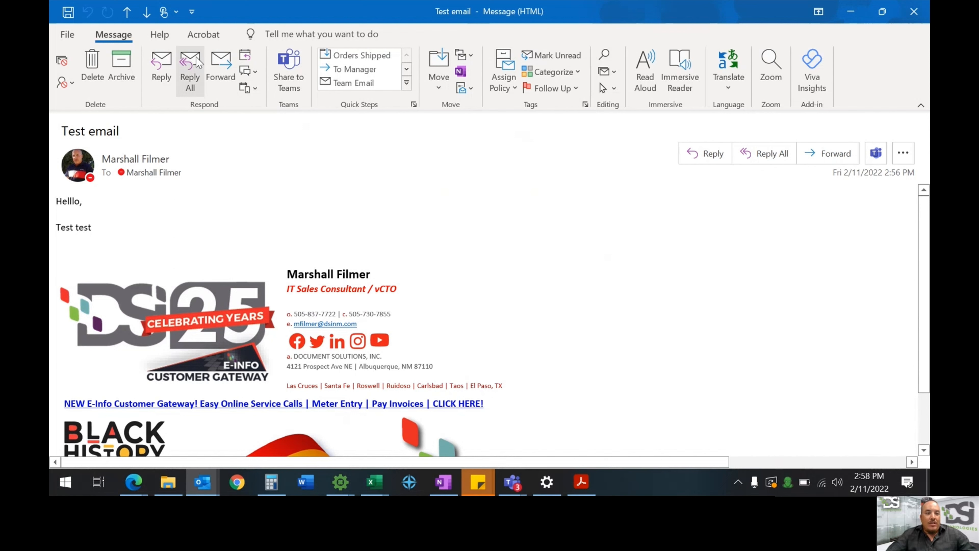
Reply all to Test email, adding a colleague to To and another to Cc, and send
{"action": "left_click", "coordinate": [191, 69]}
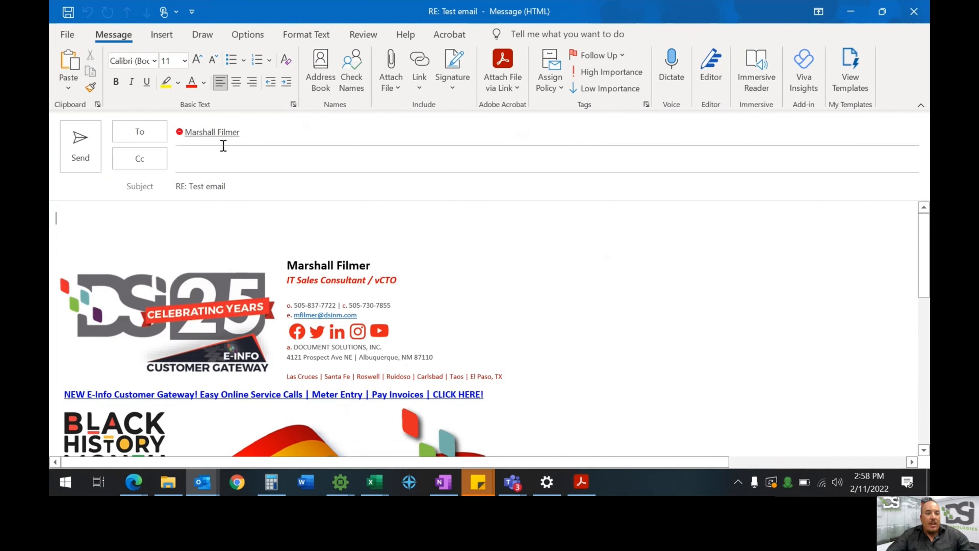
{"action": "left_click", "coordinate": [264, 137]}
{"action": "left_click", "coordinate": [277, 160]}
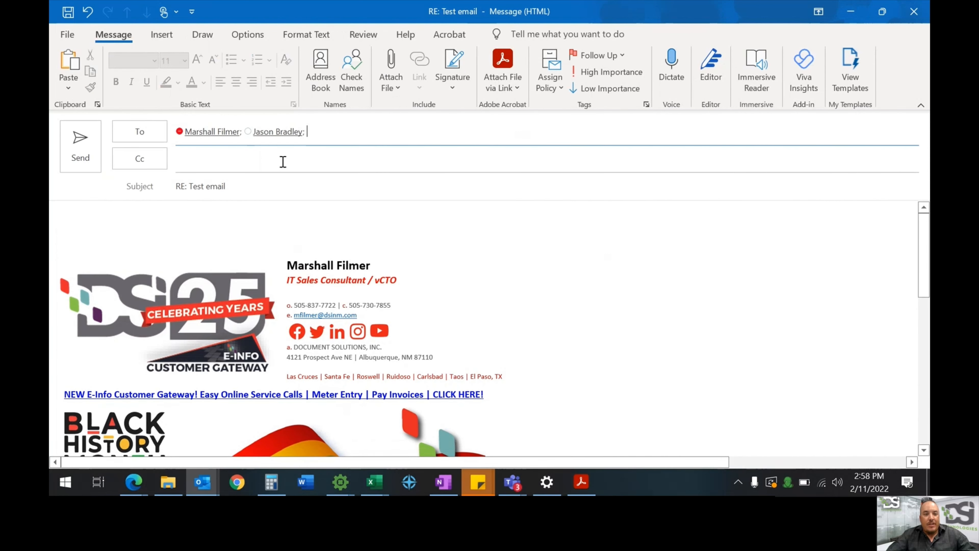
{"action": "left_click", "coordinate": [307, 154]}
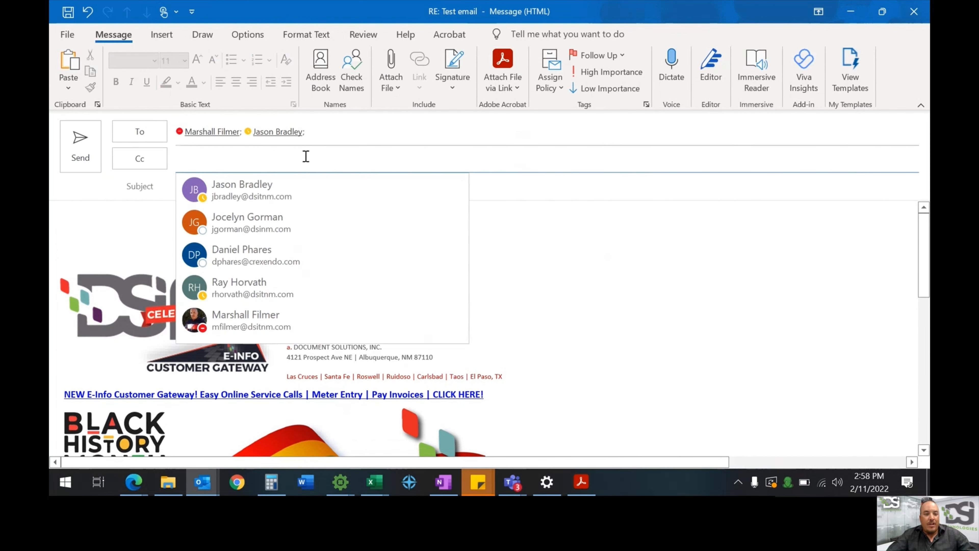
{"action": "type", "text": "vin"}
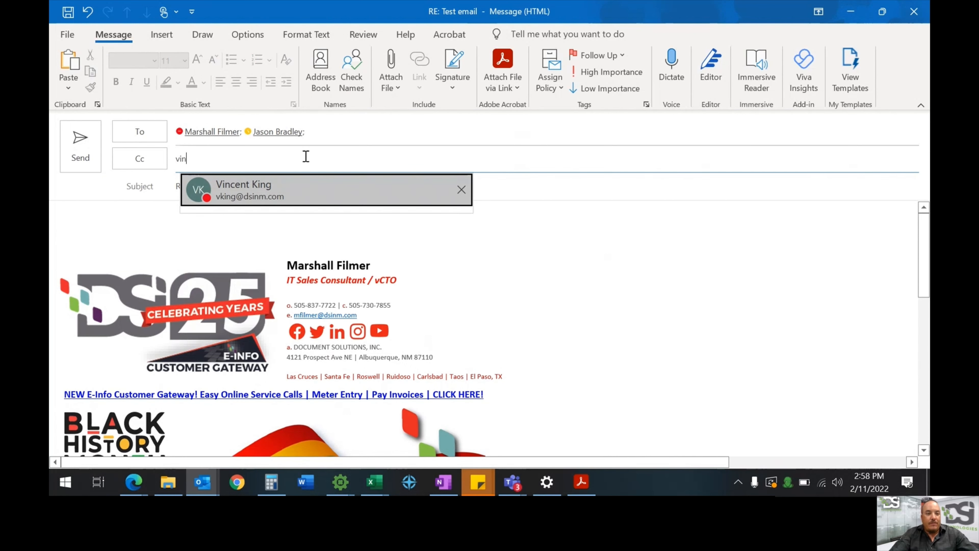
{"action": "key", "text": "Return"}
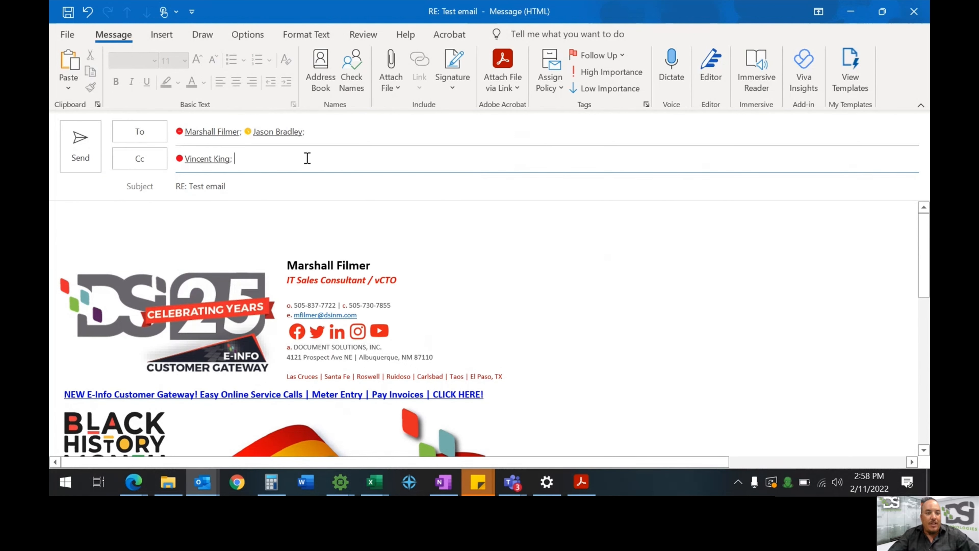
{"action": "left_click", "coordinate": [117, 221]}
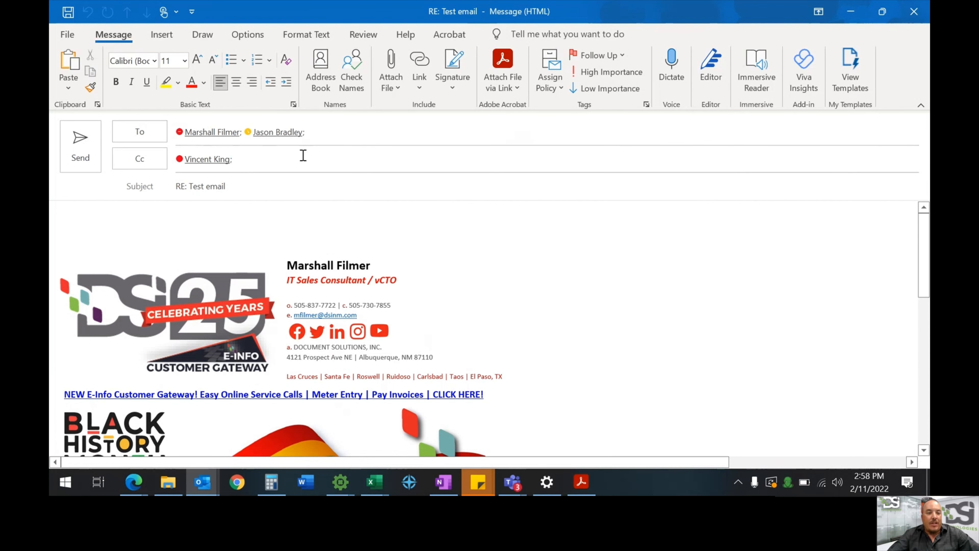
{"action": "left_click", "coordinate": [79, 154]}
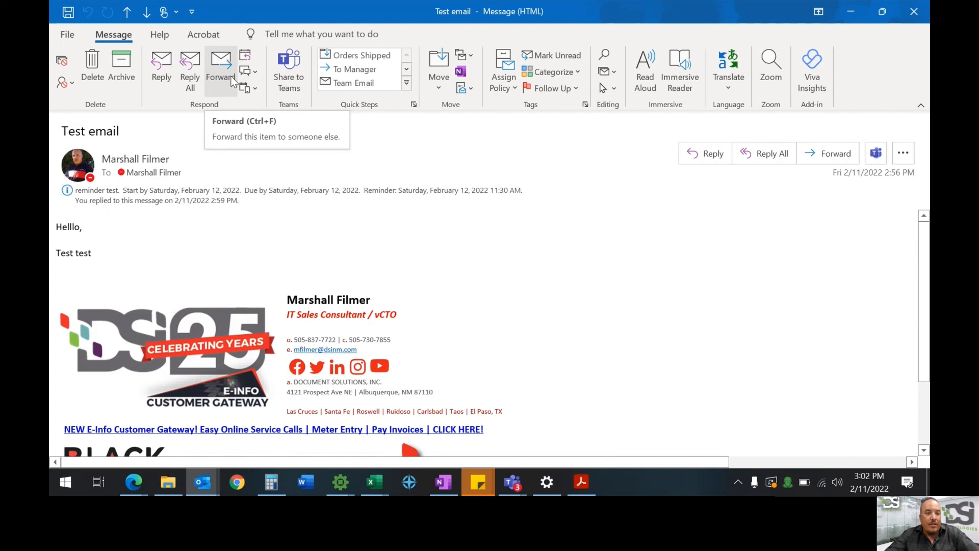
Forward Test email to a contact with the body 'Test forward email'
{"action": "left_click", "coordinate": [222, 66]}
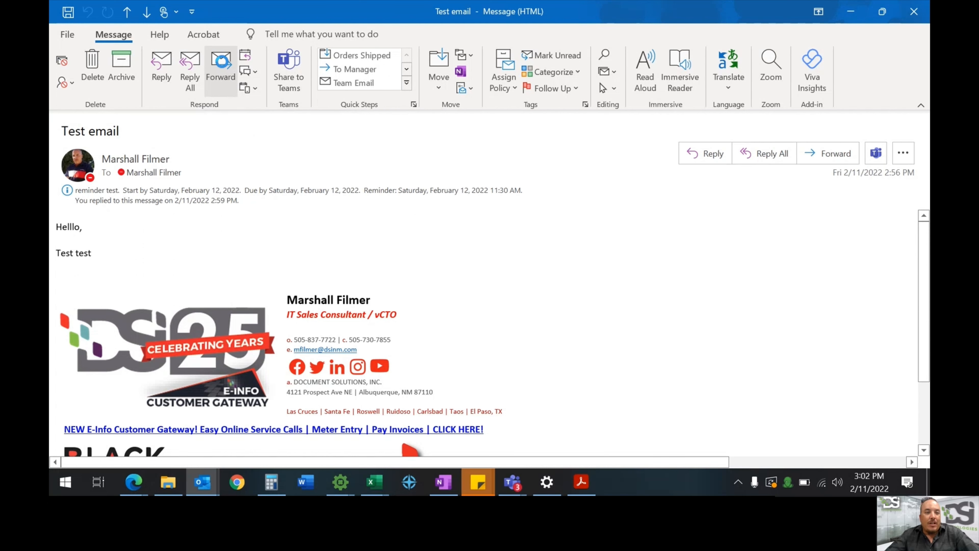
{"action": "left_click", "coordinate": [254, 134]}
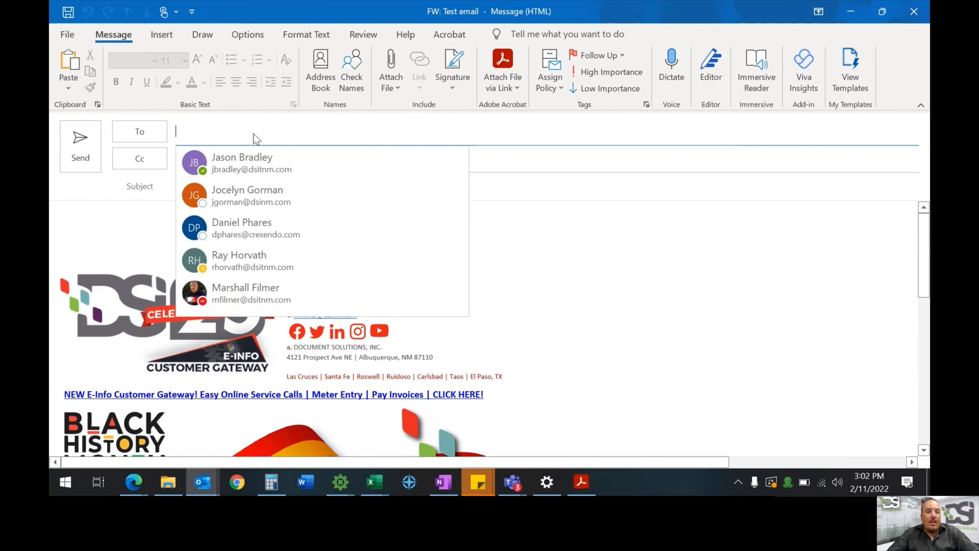
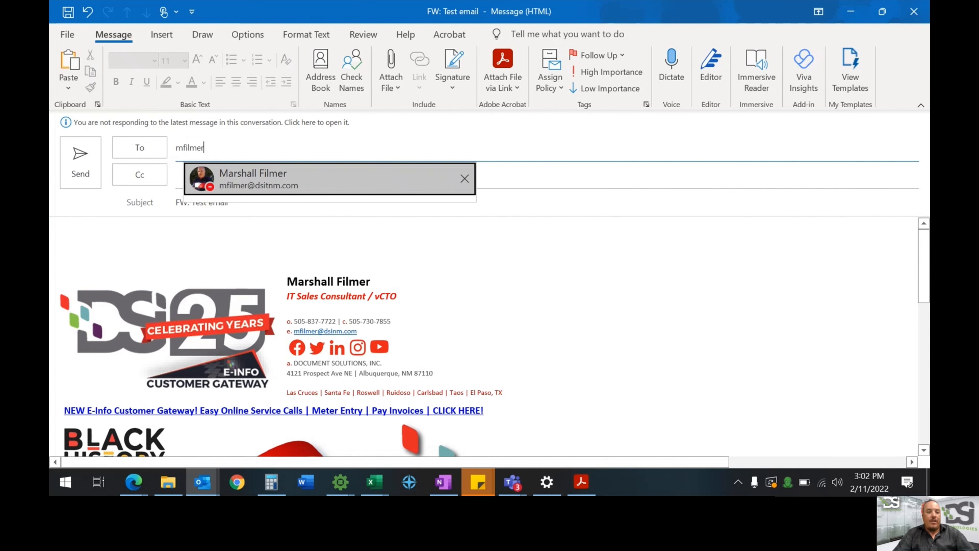
{"action": "key", "text": "Return"}
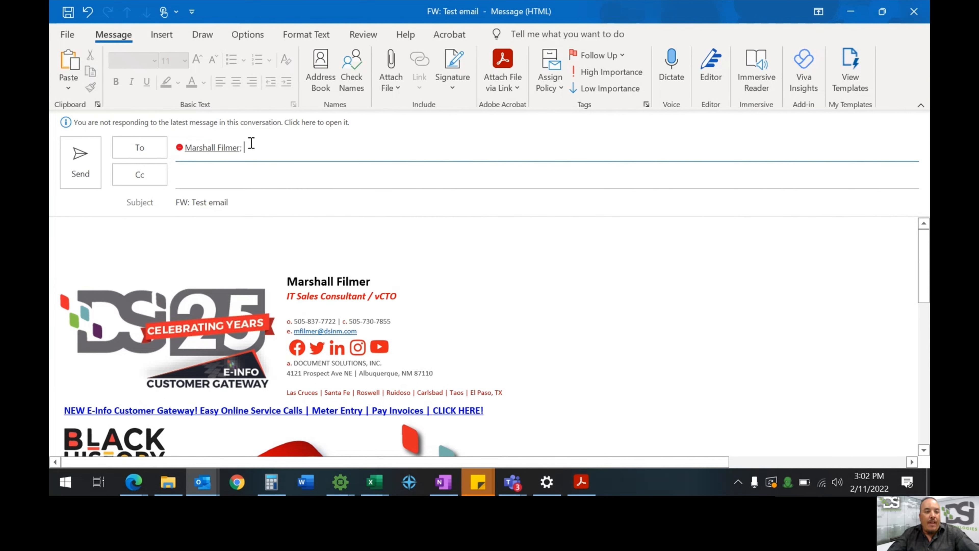
{"action": "left_click", "coordinate": [104, 241]}
{"action": "type", "text": "Test for"}
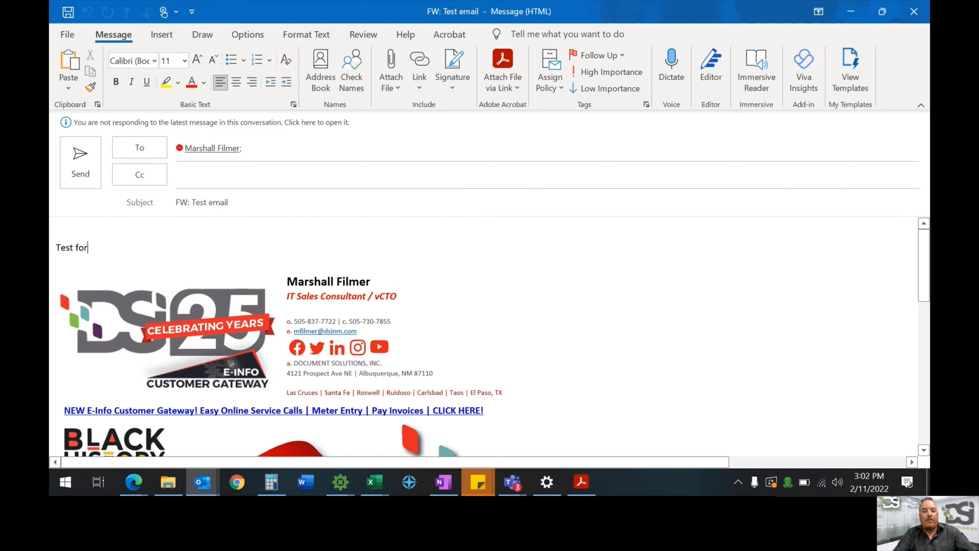
{"action": "type", "text": "ward email"}
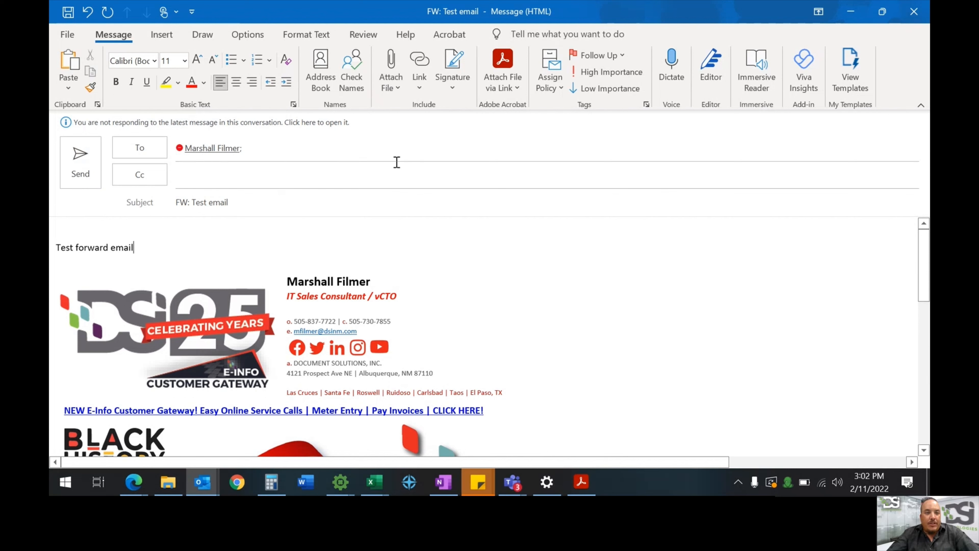
Send the forwarded Test email
{"action": "left_click", "coordinate": [80, 172]}
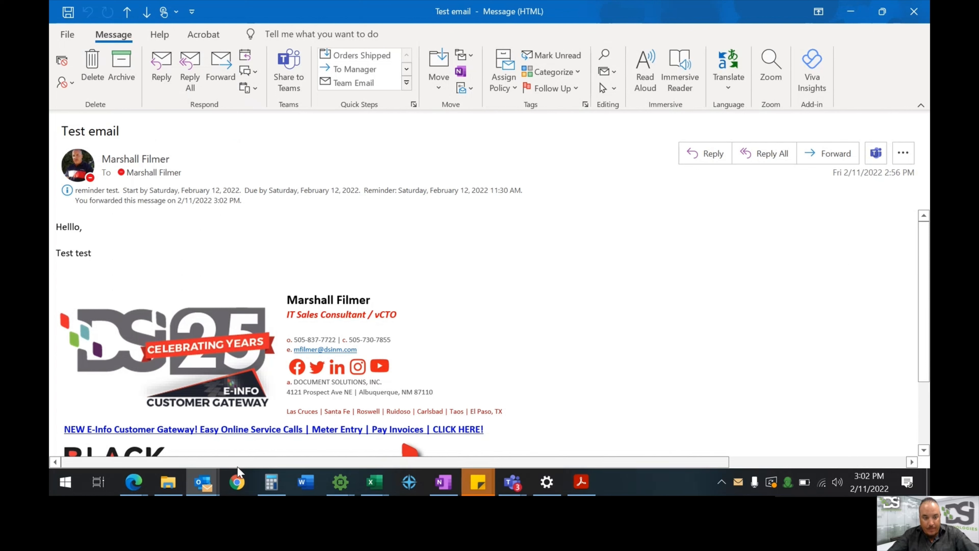
{"action": "mouse_move", "coordinate": [211, 489]}
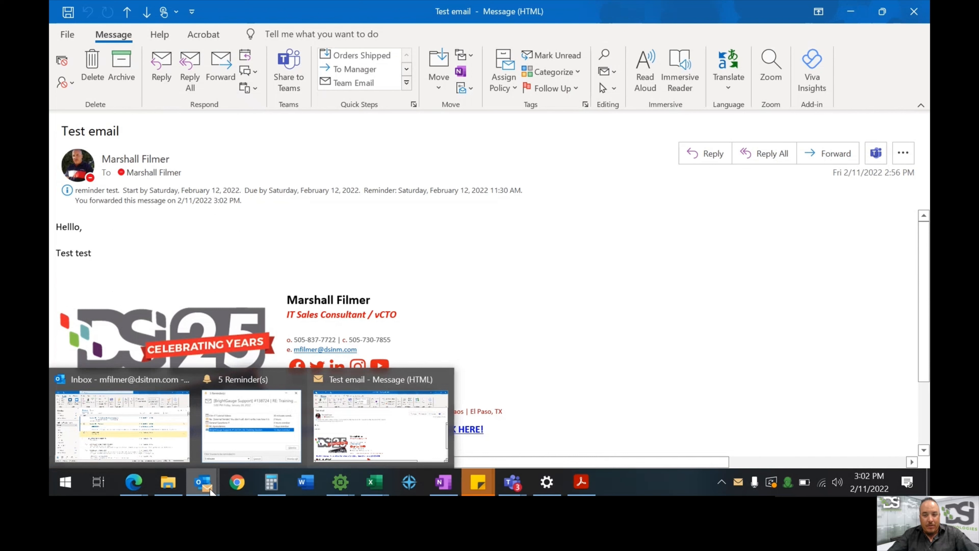